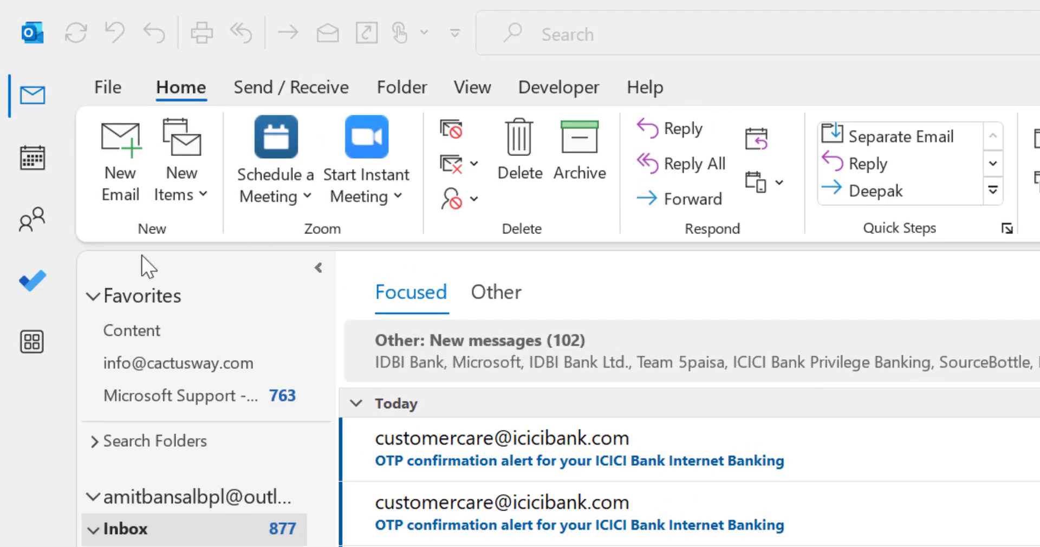
Open the signature settings from a new email and choose the first Outlook account in the list.
{"action": "left_click", "coordinate": [130, 163]}
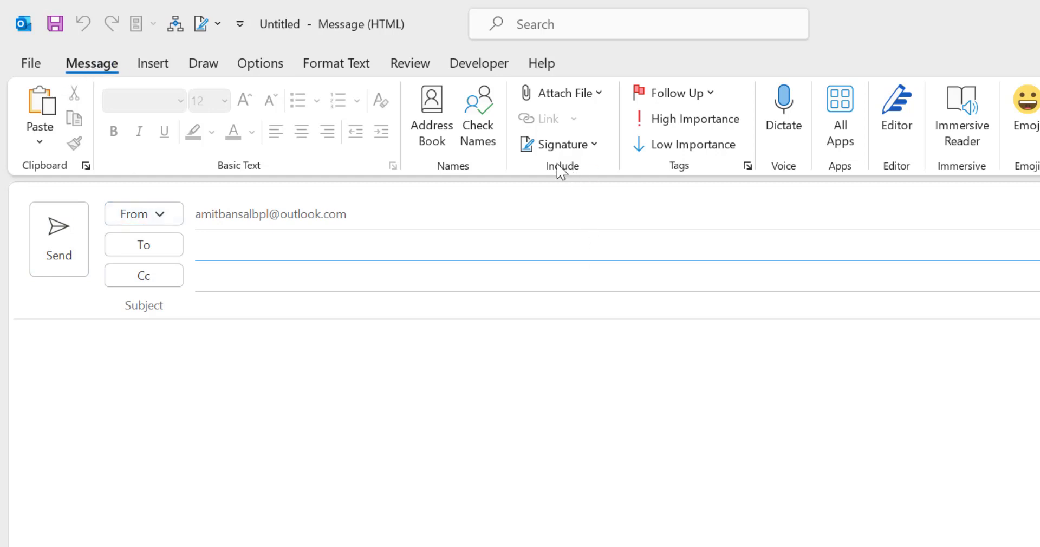
{"action": "left_click", "coordinate": [594, 144]}
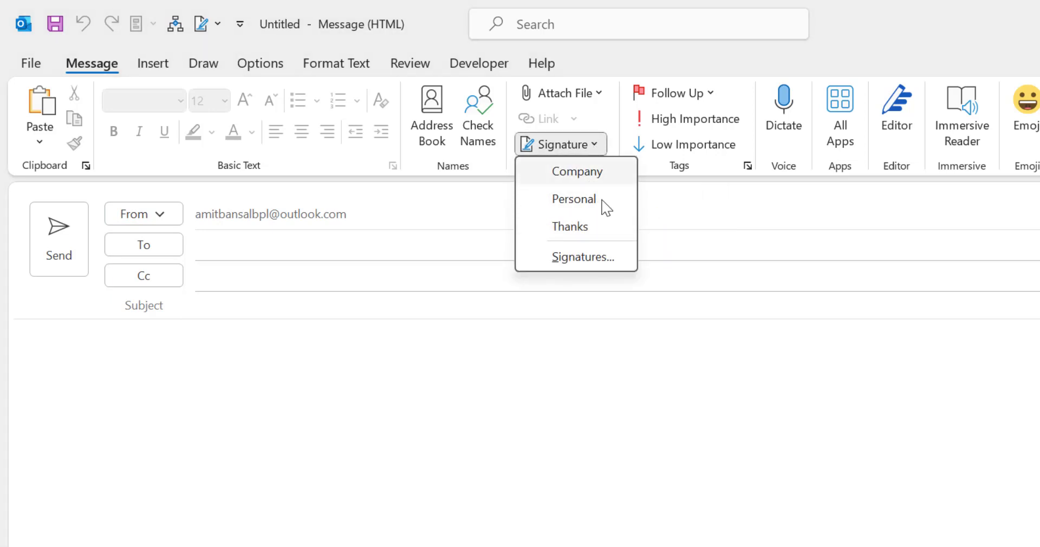
{"action": "left_click", "coordinate": [581, 259]}
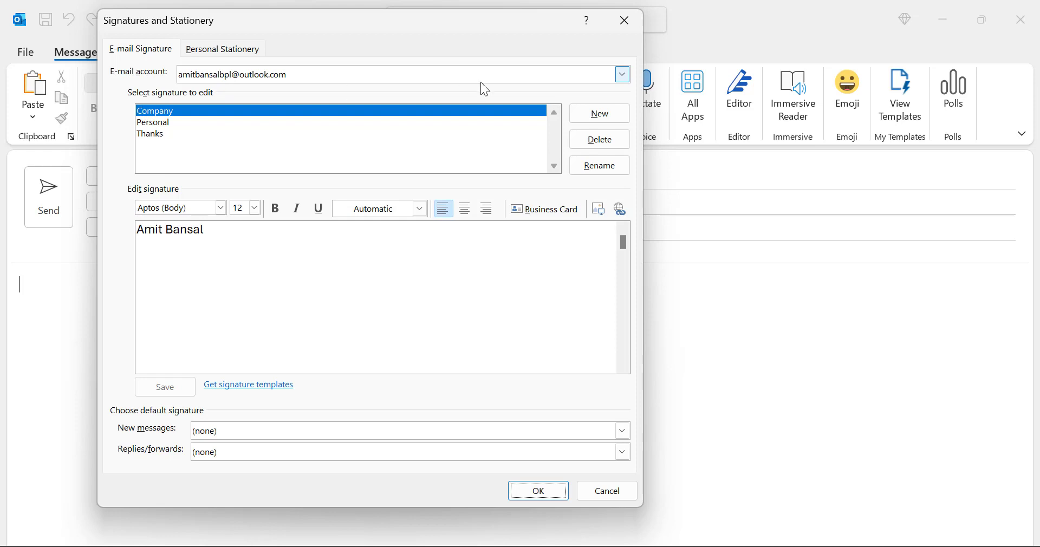
{"action": "left_click", "coordinate": [623, 74]}
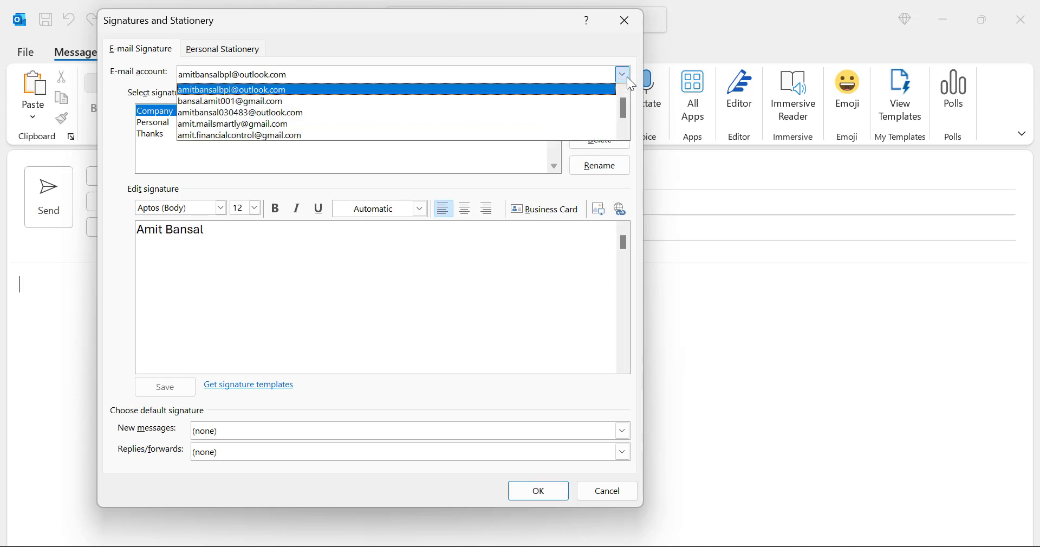
{"action": "left_click", "coordinate": [285, 91]}
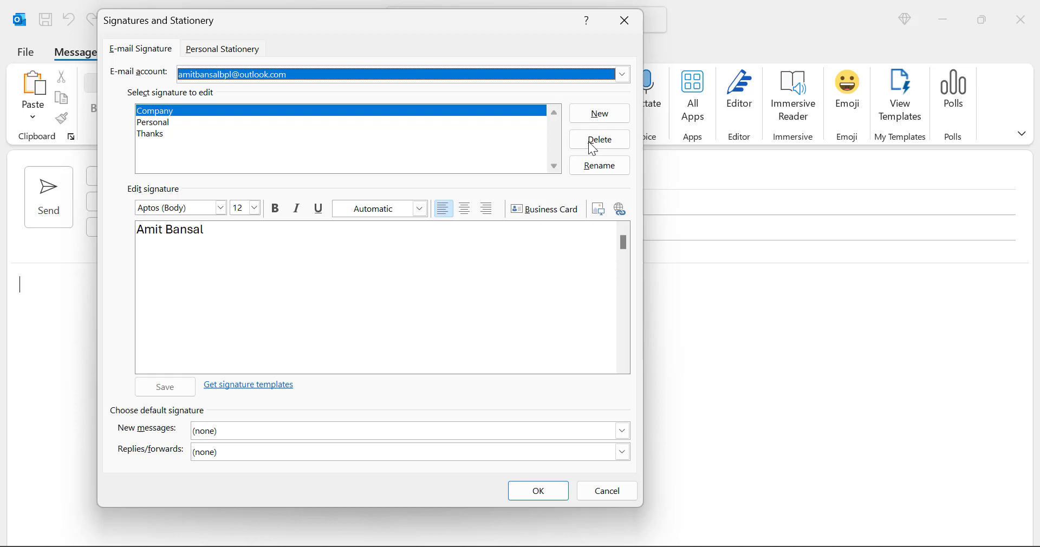
Create a new email signature named Vcard.
{"action": "left_click", "coordinate": [617, 118]}
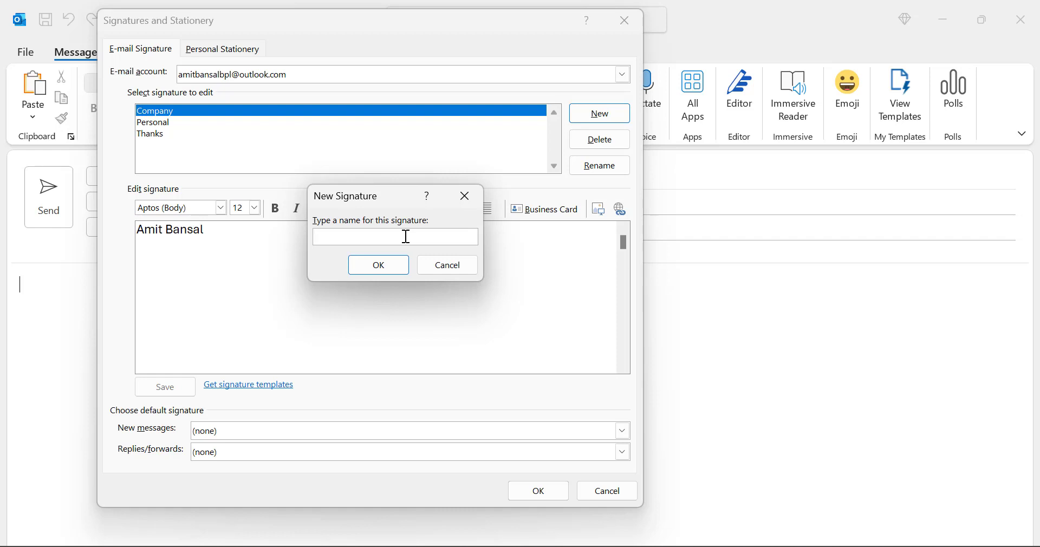
{"action": "type", "text": "Vcard"}
{"action": "left_click", "coordinate": [386, 265]}
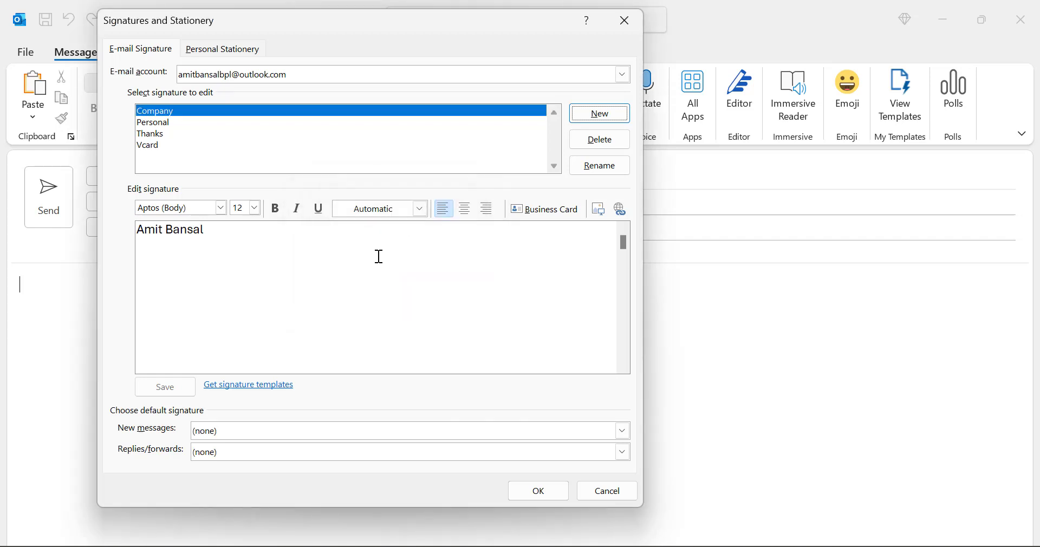
Insert the business card of the Mail Smartly blogger contact into the Vcard signature at 100% size.
{"action": "left_click", "coordinate": [149, 146]}
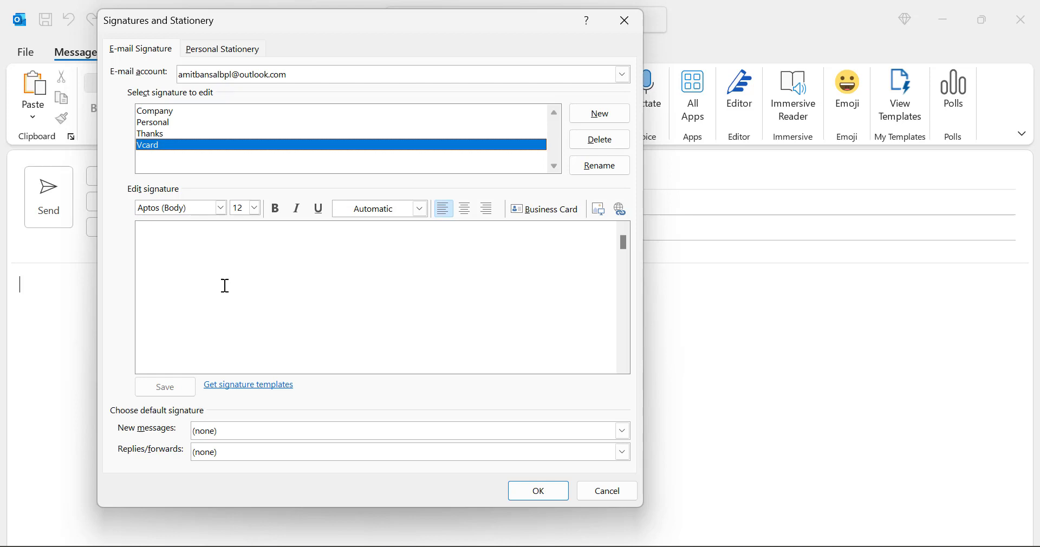
{"action": "left_click", "coordinate": [265, 279]}
{"action": "left_click", "coordinate": [571, 214]}
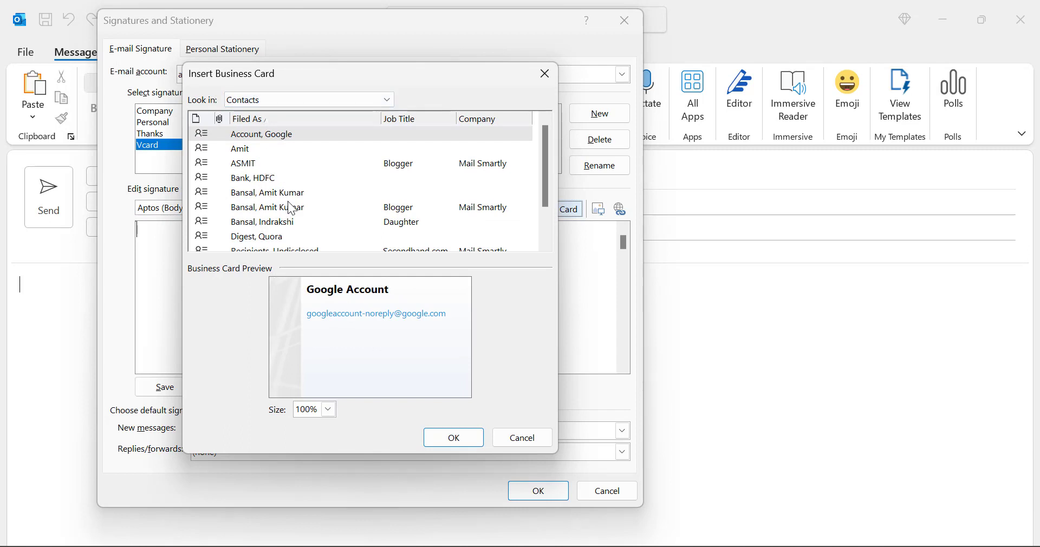
{"action": "scroll", "coordinate": [301, 204], "scroll_direction": "down", "scroll_amount": 1}
{"action": "scroll", "coordinate": [302, 200], "scroll_direction": "up", "scroll_amount": 1}
{"action": "scroll", "coordinate": [302, 200], "scroll_direction": "down", "scroll_amount": 1}
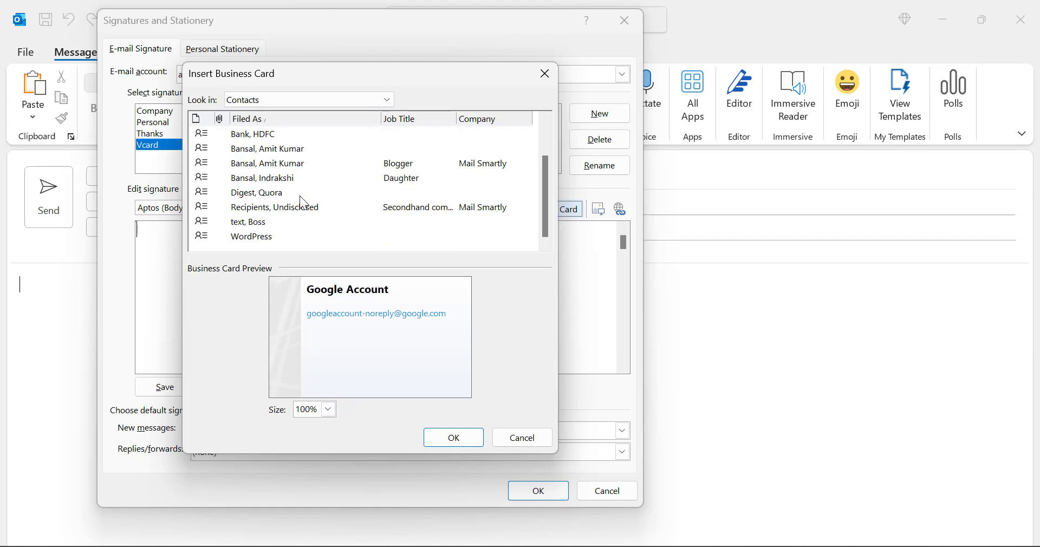
{"action": "left_click", "coordinate": [273, 163]}
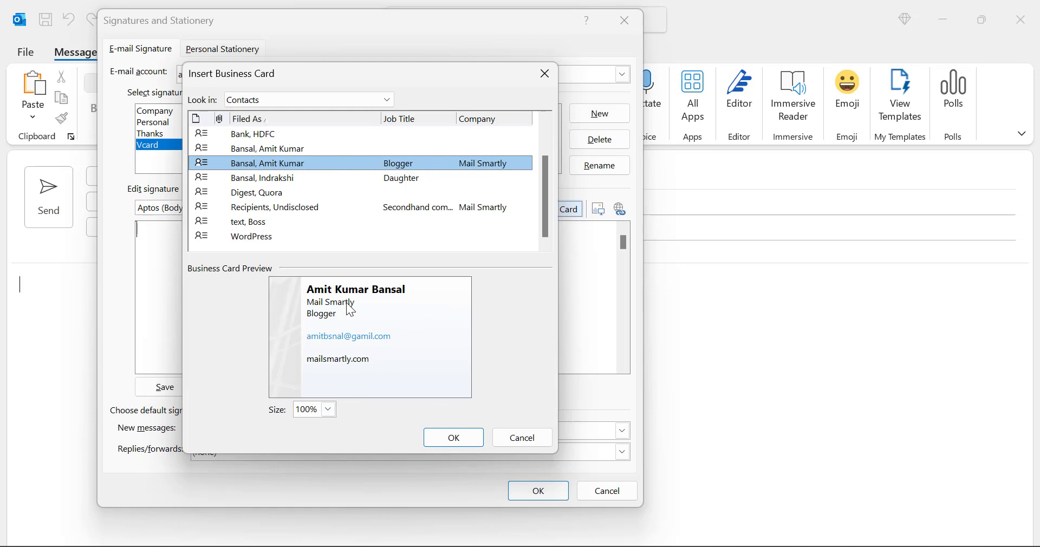
{"action": "left_click", "coordinate": [329, 411]}
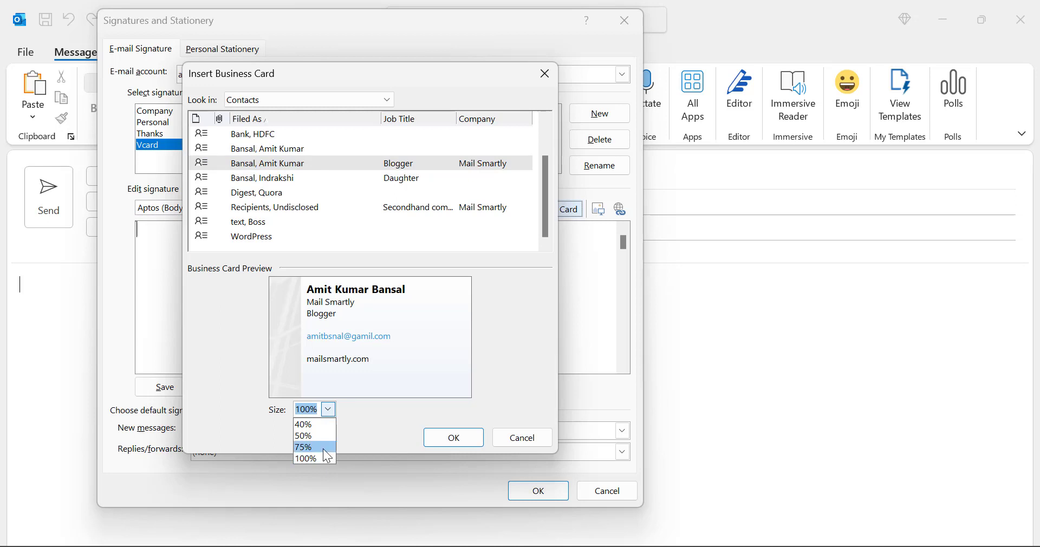
{"action": "left_click", "coordinate": [389, 428]}
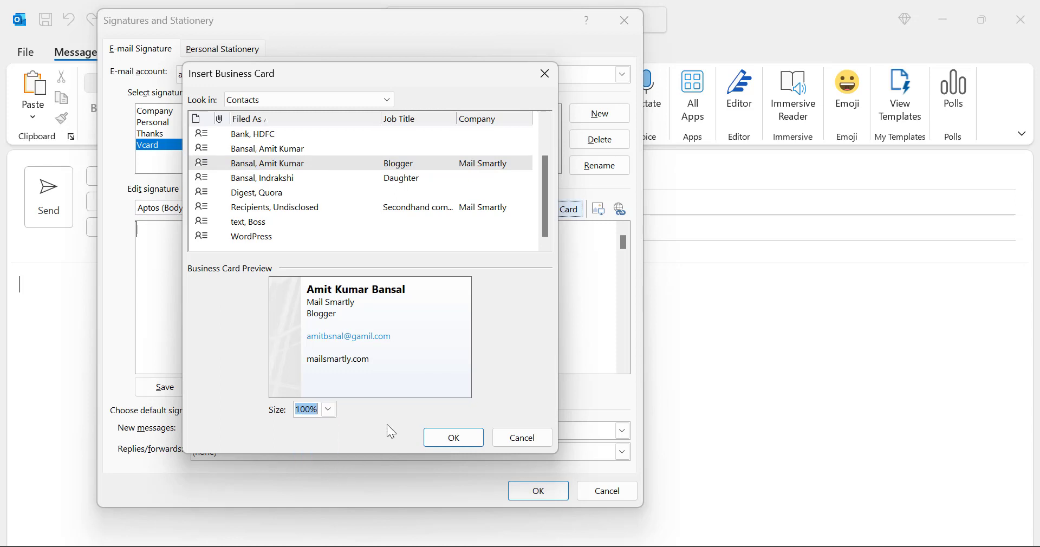
{"action": "left_click", "coordinate": [451, 435]}
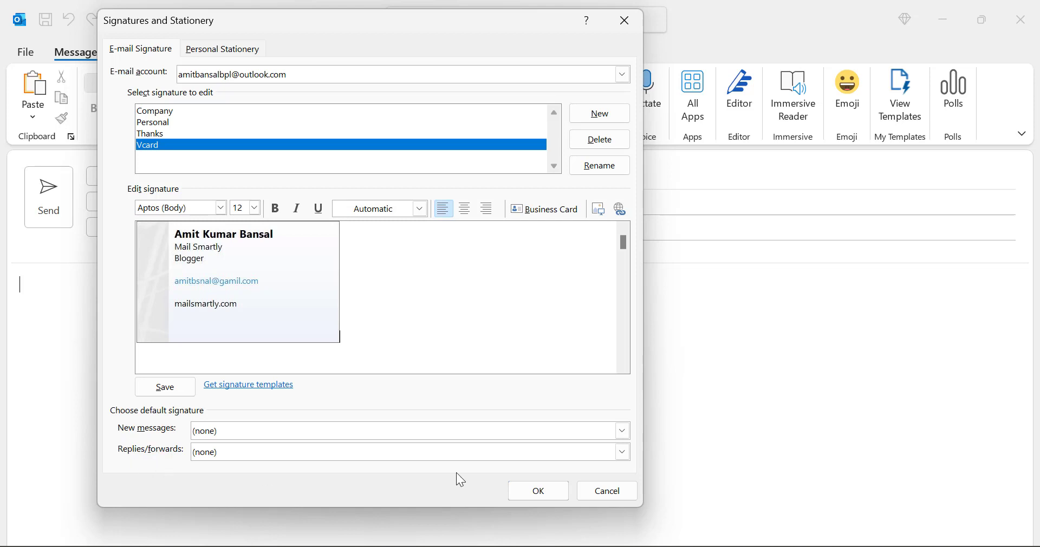
Set Vcard as the default signature for new messages and replies/forwards, apply the settings and close the blank draft.
{"action": "left_click", "coordinate": [623, 432]}
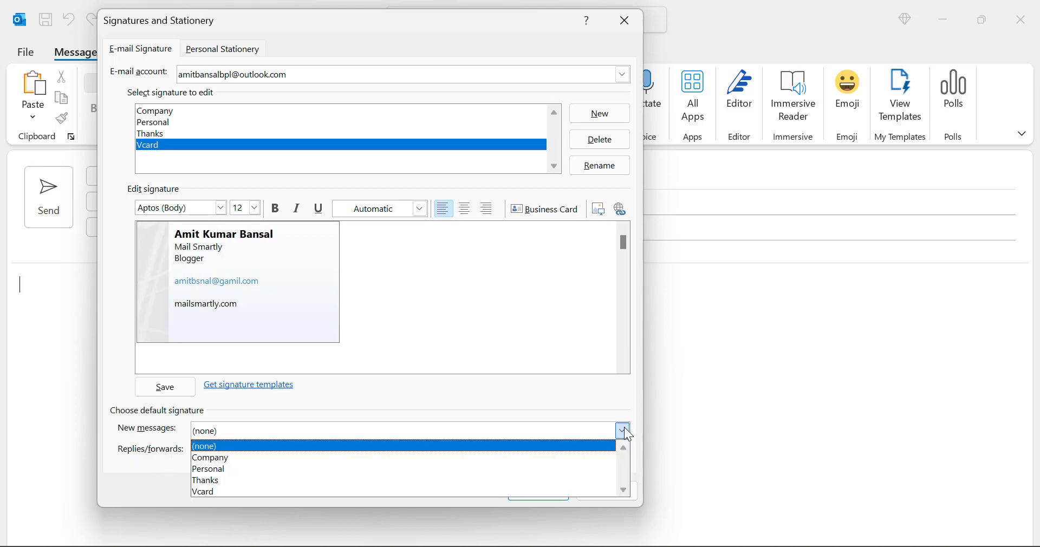
{"action": "left_click", "coordinate": [250, 492]}
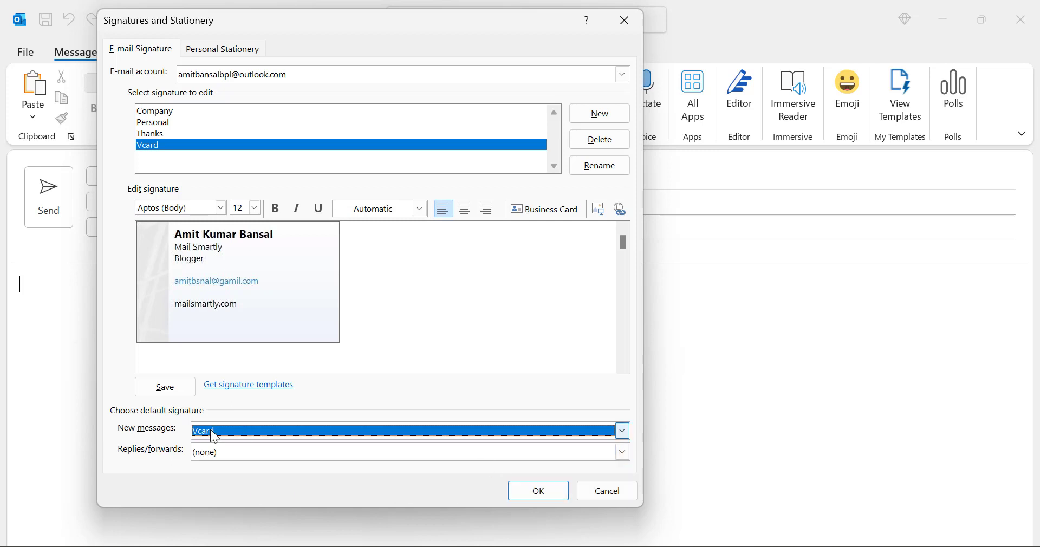
{"action": "left_click", "coordinate": [622, 453]}
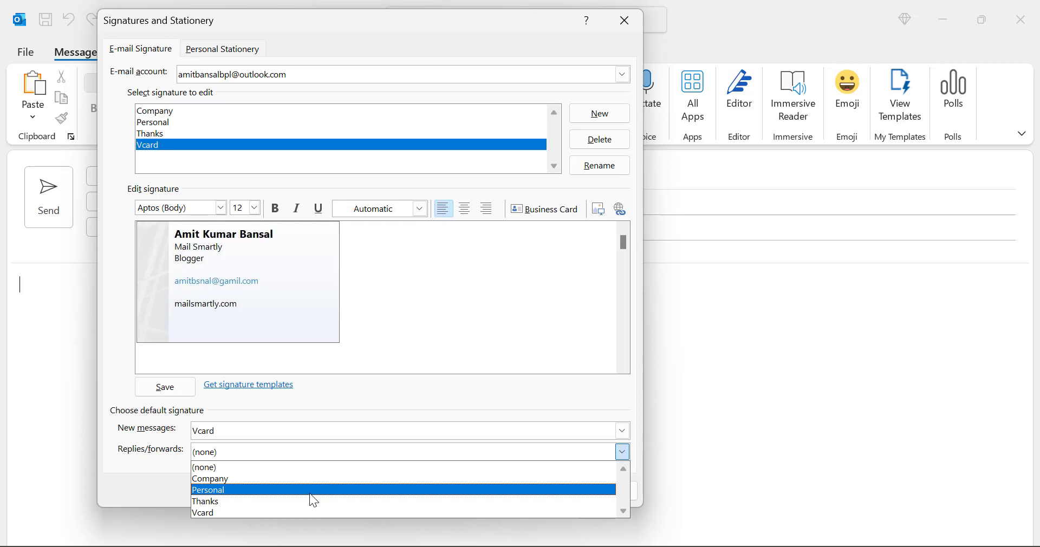
{"action": "left_click", "coordinate": [262, 514]}
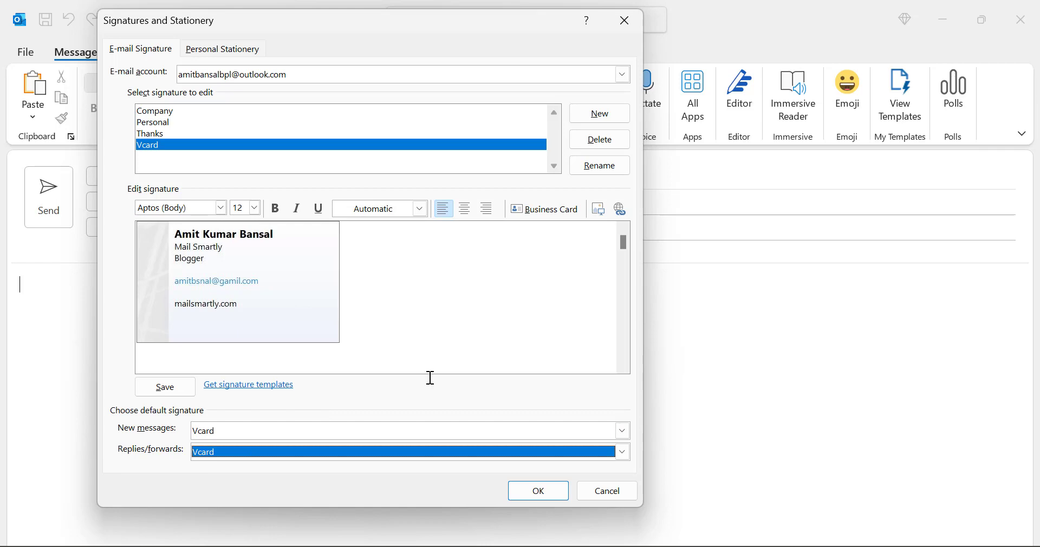
{"action": "left_click", "coordinate": [549, 492]}
{"action": "key", "text": "Escape"}
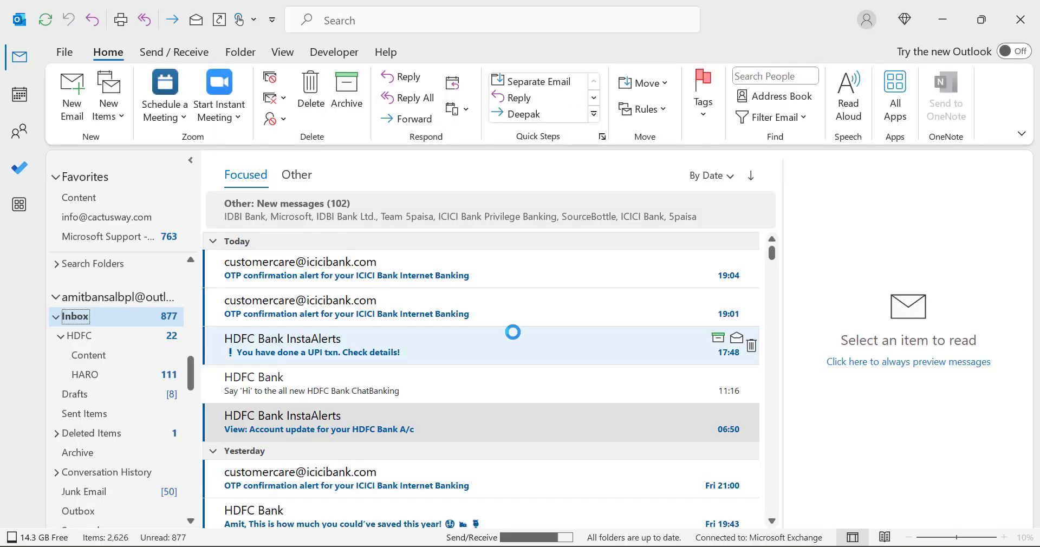
Start a new email to check the default business card signature and its attachment, and close the draft.
{"action": "left_click", "coordinate": [82, 101]}
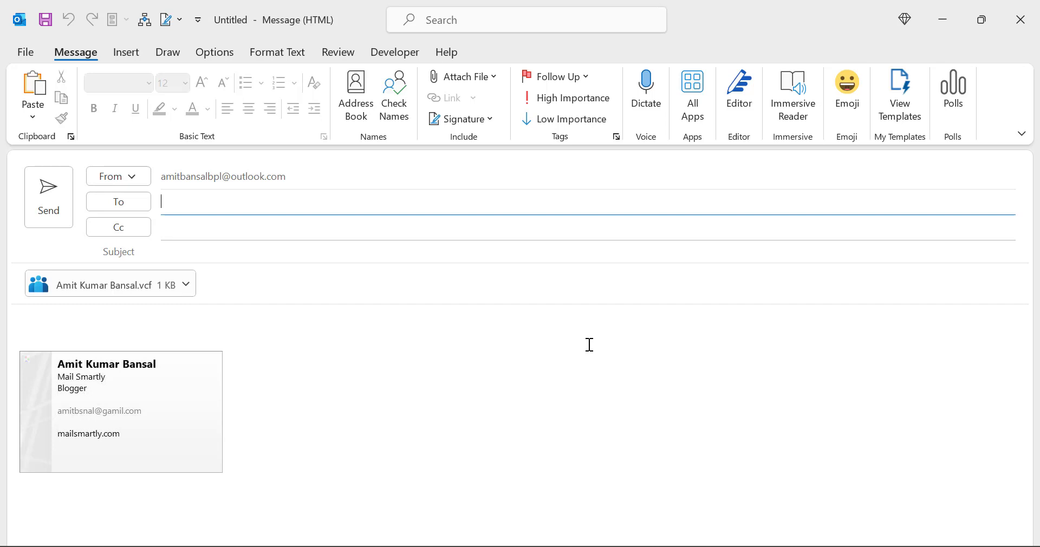
{"action": "key", "text": "Escape"}
{"action": "left_click", "coordinate": [526, 327]}
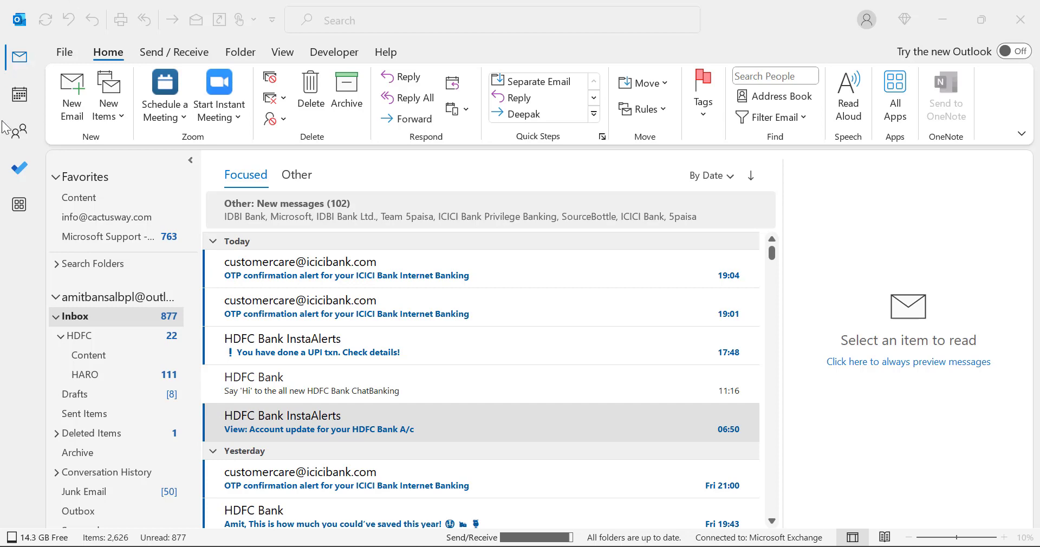
Open the Mail Smartly blogger's contact record from the contacts list.
{"action": "left_click", "coordinate": [19, 133]}
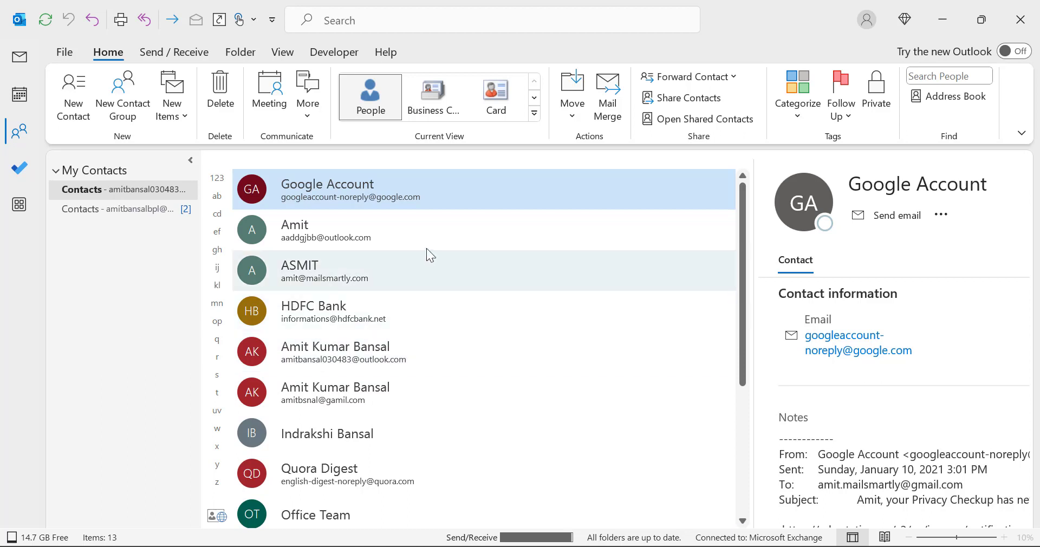
{"action": "left_click", "coordinate": [347, 386]}
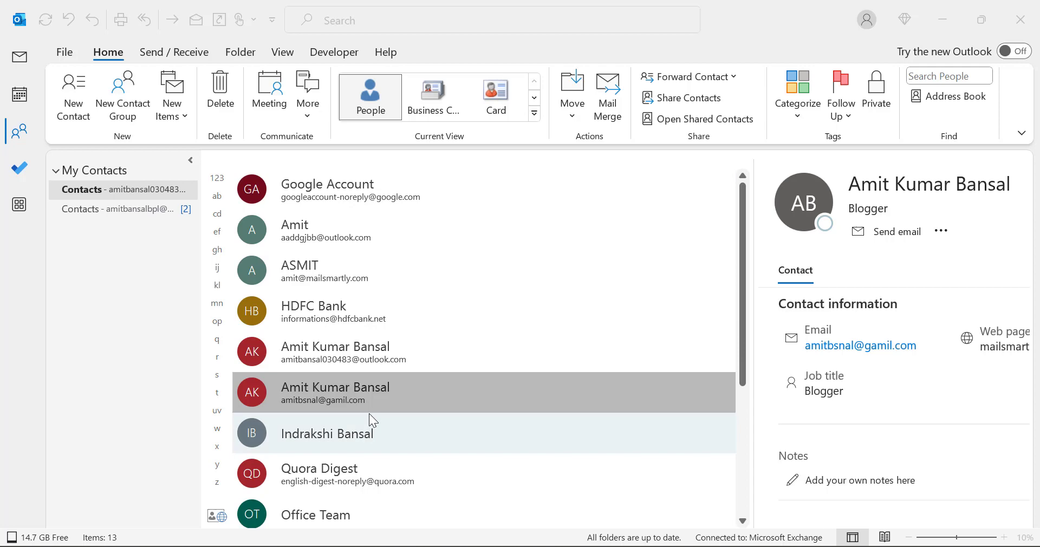
{"action": "double_click", "coordinate": [329, 389]}
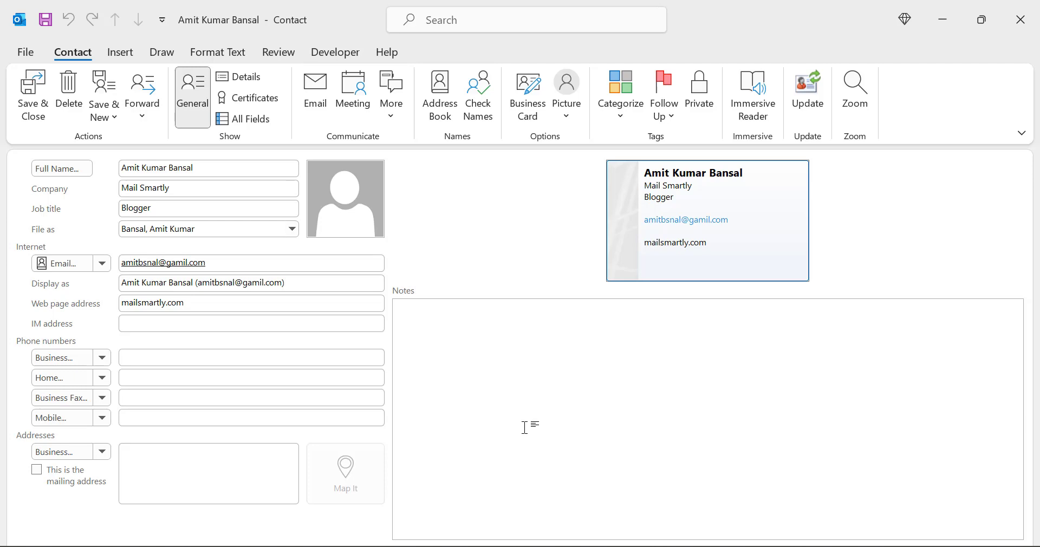
Save the open contact to the Desktop as a vCard file (*.vcf) and close the contact window.
{"action": "left_click", "coordinate": [23, 53]}
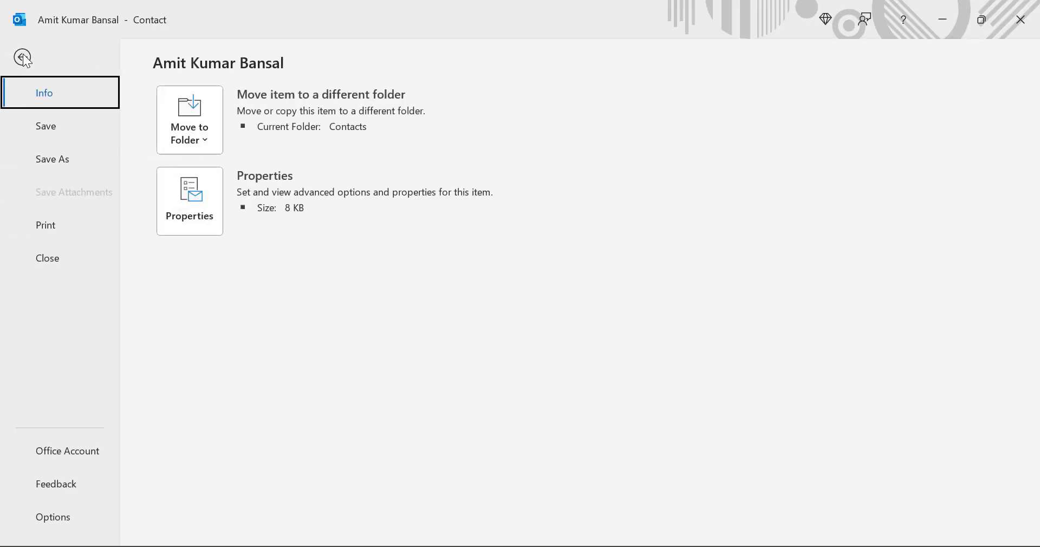
{"action": "left_click", "coordinate": [48, 161]}
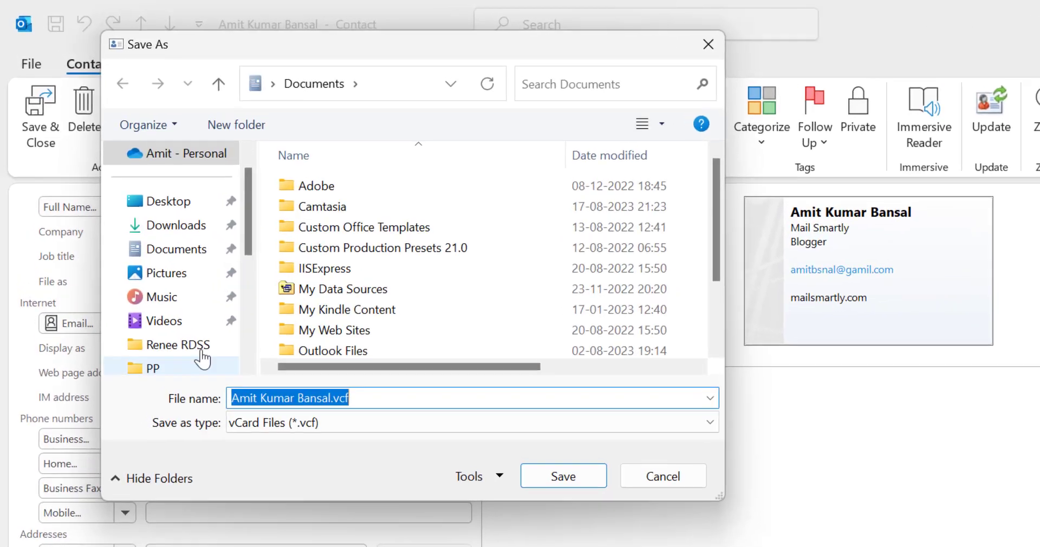
{"action": "left_click", "coordinate": [166, 208]}
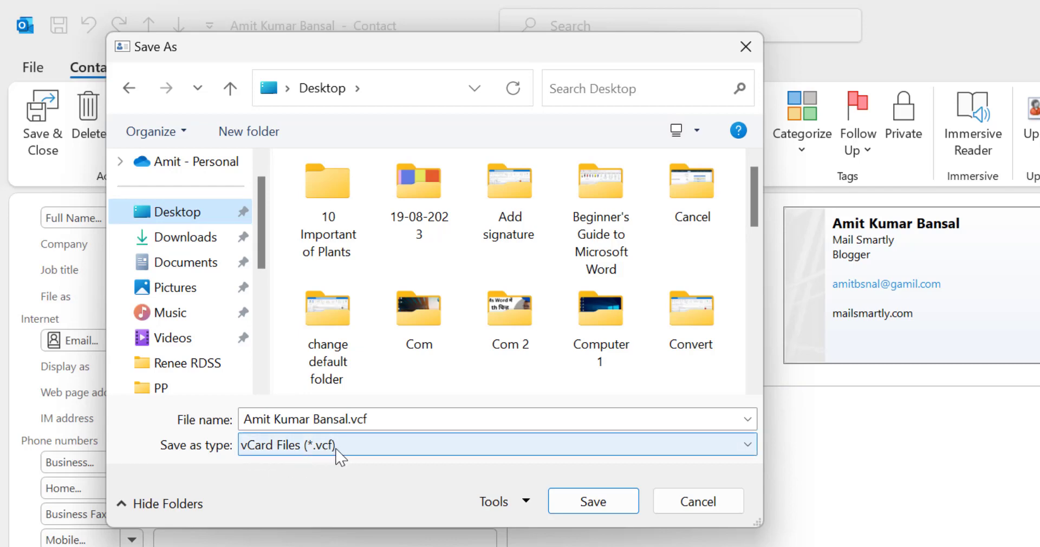
{"action": "left_click", "coordinate": [417, 422]}
{"action": "left_click", "coordinate": [418, 421]}
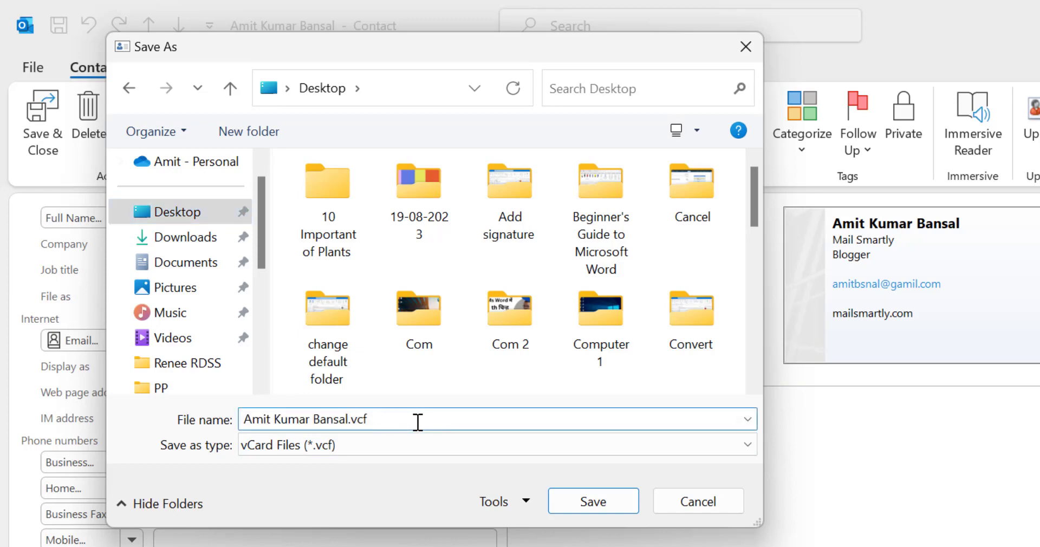
{"action": "left_click", "coordinate": [173, 214]}
{"action": "left_click", "coordinate": [595, 514]}
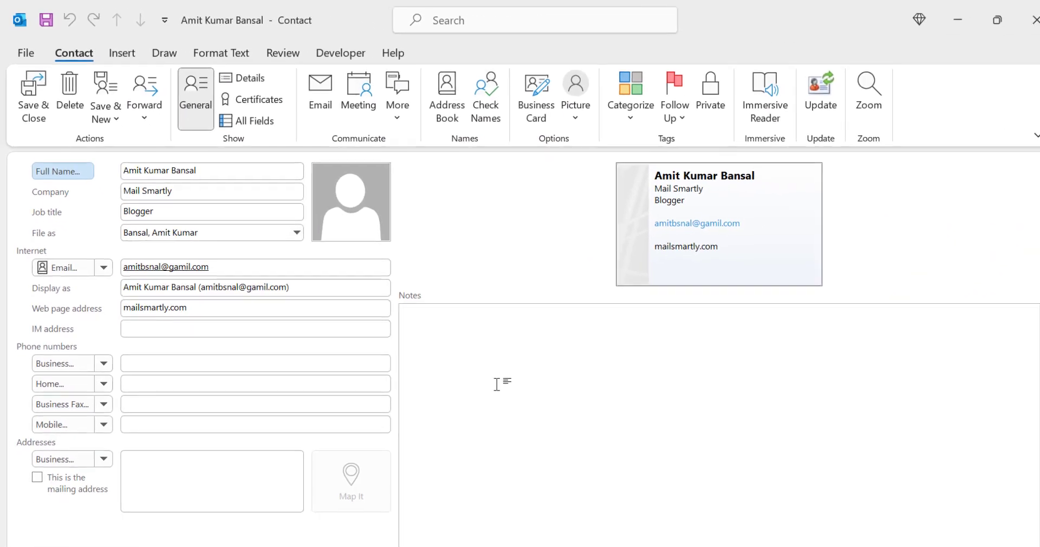
{"action": "left_click", "coordinate": [1035, 18]}
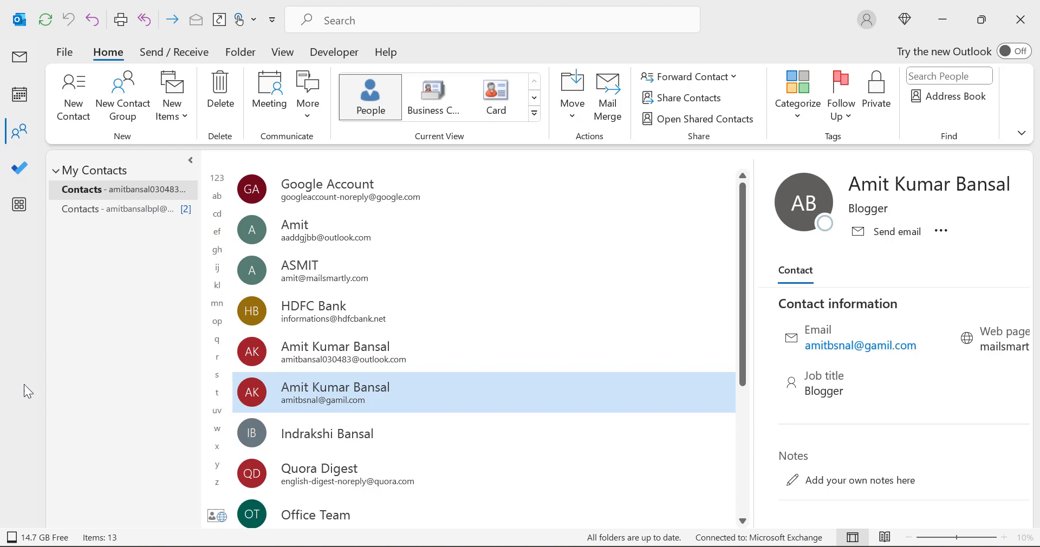
Return to the mail view, open the Visual Basic for Applications editor and insert a new class module.
{"action": "left_click", "coordinate": [14, 70]}
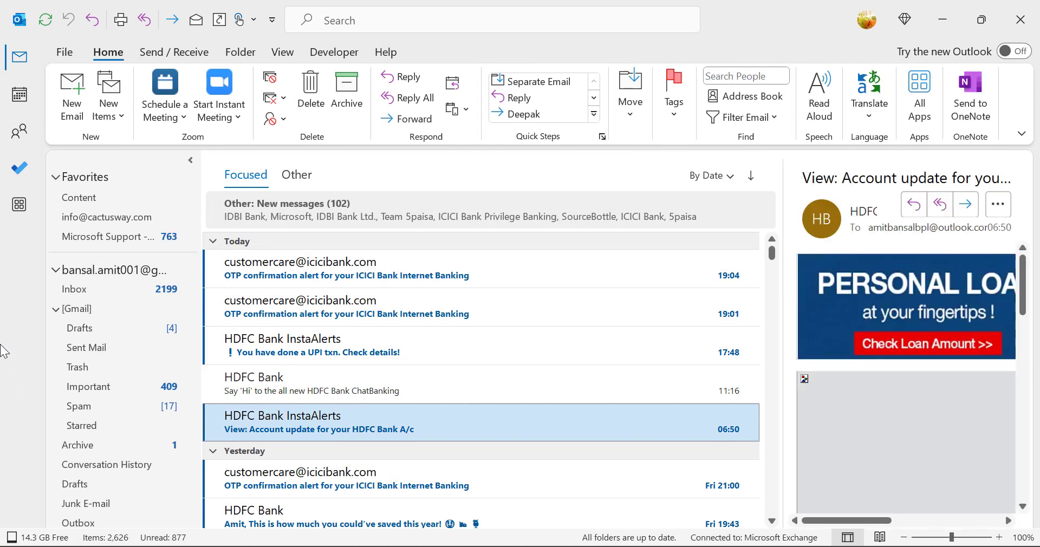
{"action": "key", "text": "alt+F11"}
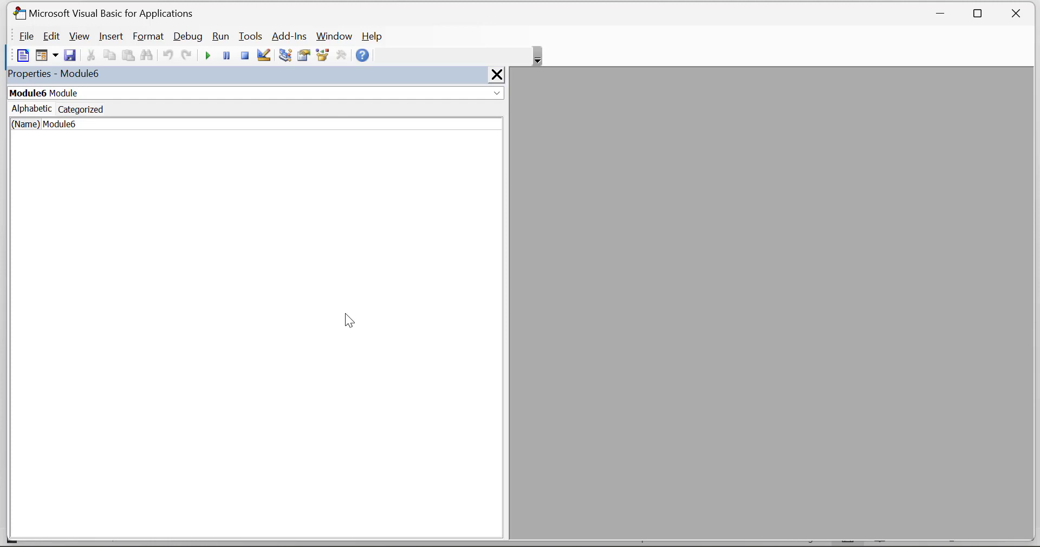
{"action": "left_click", "coordinate": [111, 36]}
{"action": "left_click", "coordinate": [153, 111]}
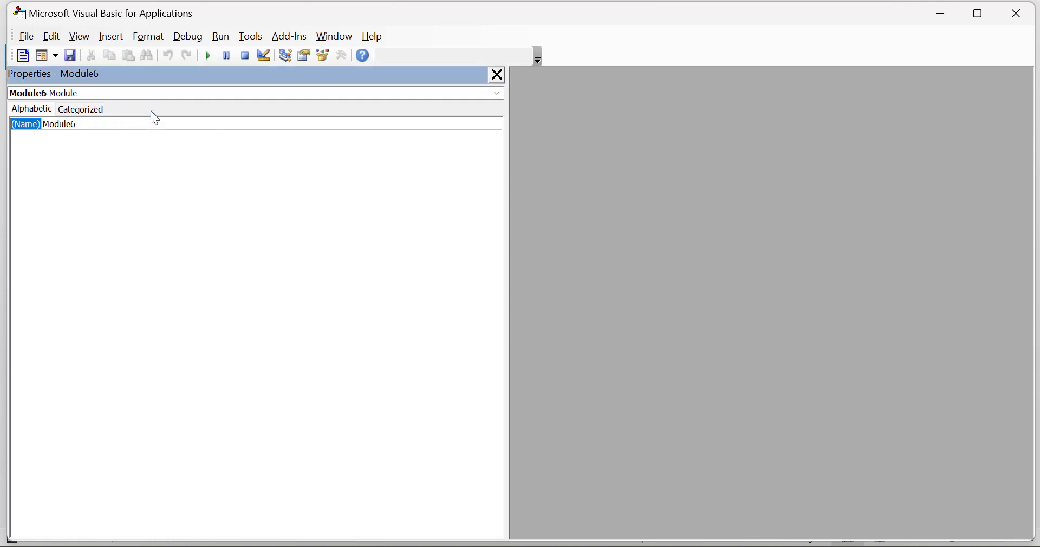
Enlarge the class module's code window and place it beside the Properties window.
{"action": "mouse_move", "coordinate": [676, 119]}
{"action": "left_mouse_down"}
{"action": "mouse_move", "coordinate": [511, 155]}
{"action": "mouse_move", "coordinate": [804, 122]}
{"action": "mouse_move", "coordinate": [686, 109]}
{"action": "left_mouse_up"}
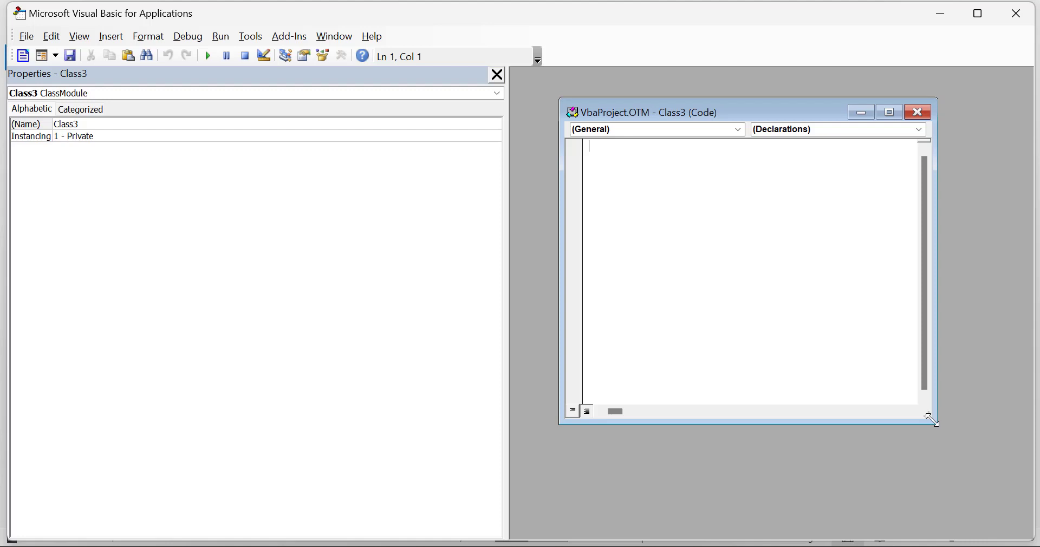
{"action": "left_click_drag", "start_coordinate": [938, 424], "coordinate": [976, 468]}
{"action": "left_click_drag", "start_coordinate": [762, 117], "coordinate": [721, 111]}
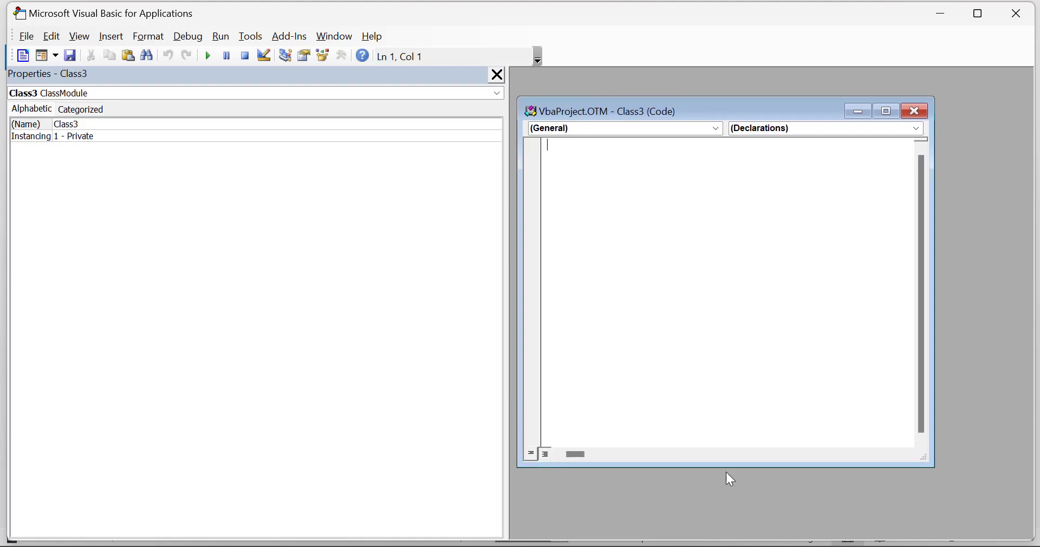
Copy the whole VBA macro, starting with Private WithEvents olOutgoingItems As Items, from the Notepad window into the Class3 code window.
{"action": "key", "text": "alt+Tab"}
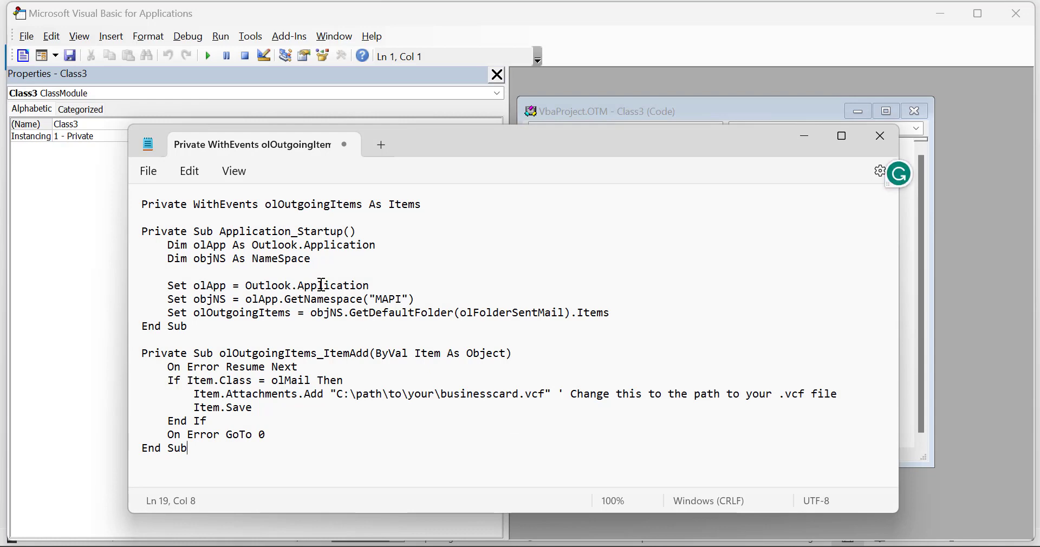
{"action": "left_click_drag", "start_coordinate": [142, 205], "coordinate": [330, 493]}
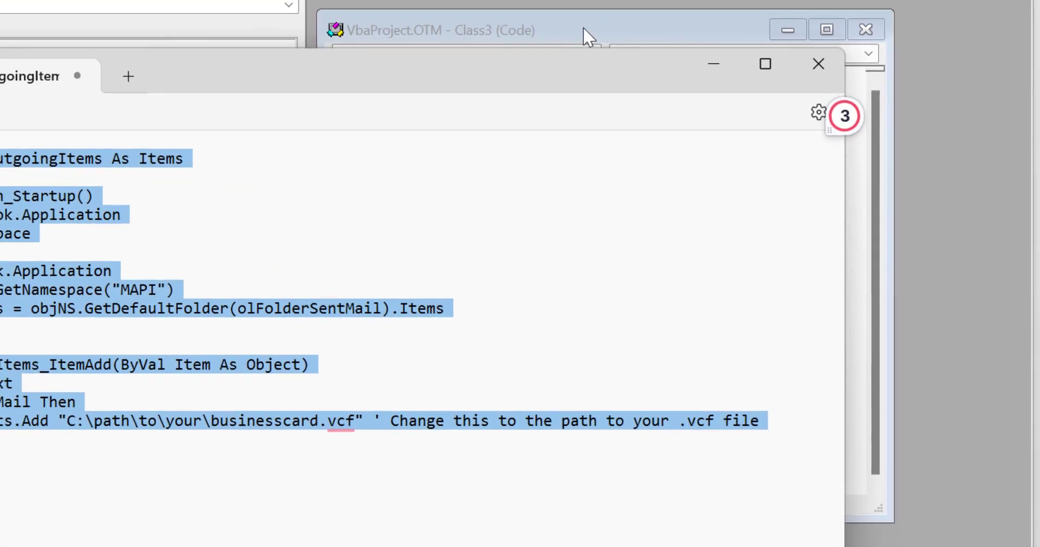
{"action": "left_click", "coordinate": [710, 116]}
{"action": "key", "text": "ctrl+v"}
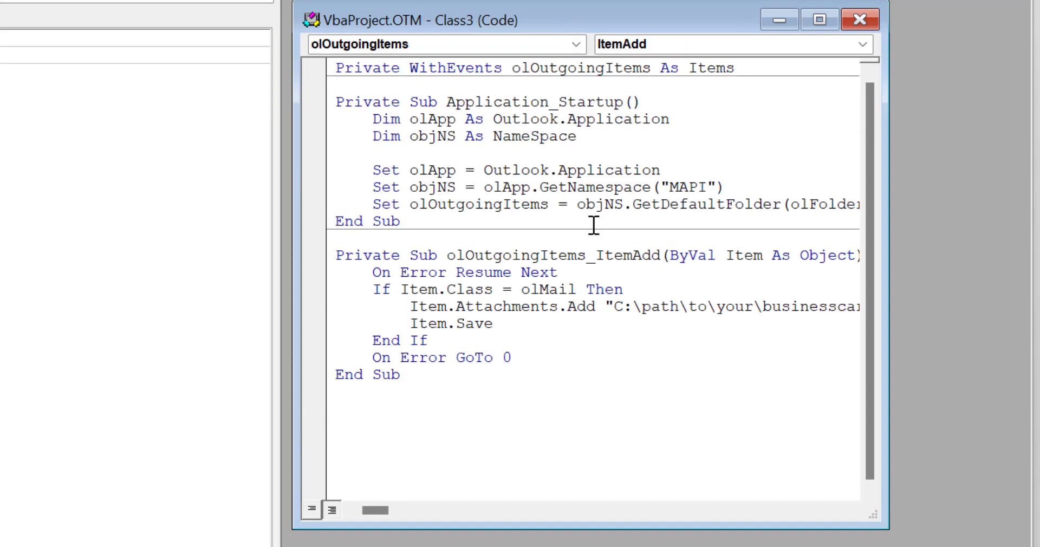
Select the full placeholder path C:\path\to\your\businesscard.vcf in the Item.Attachments.Add line of the class module.
{"action": "left_click_drag", "start_coordinate": [382, 511], "coordinate": [390, 538]}
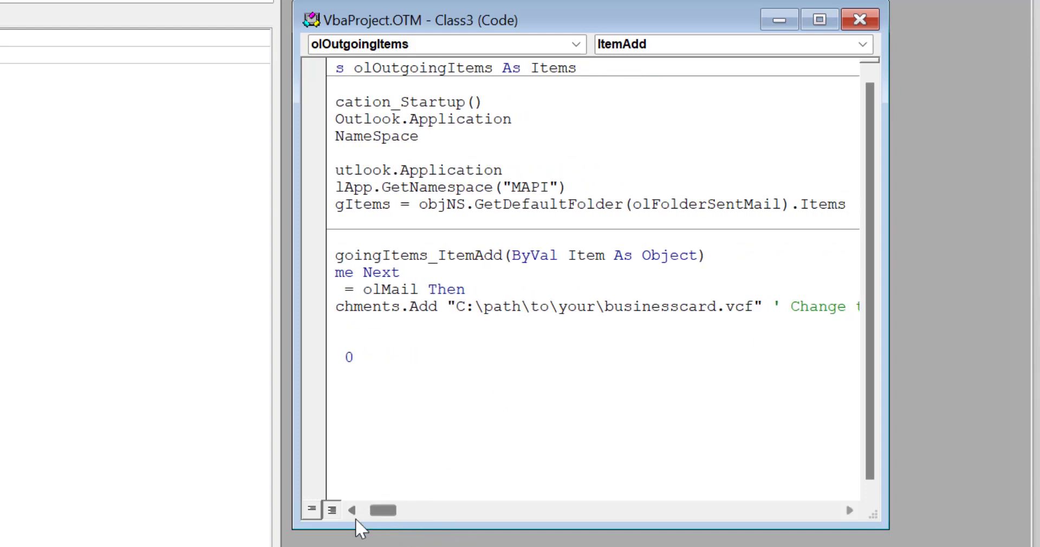
{"action": "left_click_drag", "start_coordinate": [379, 516], "coordinate": [367, 520]}
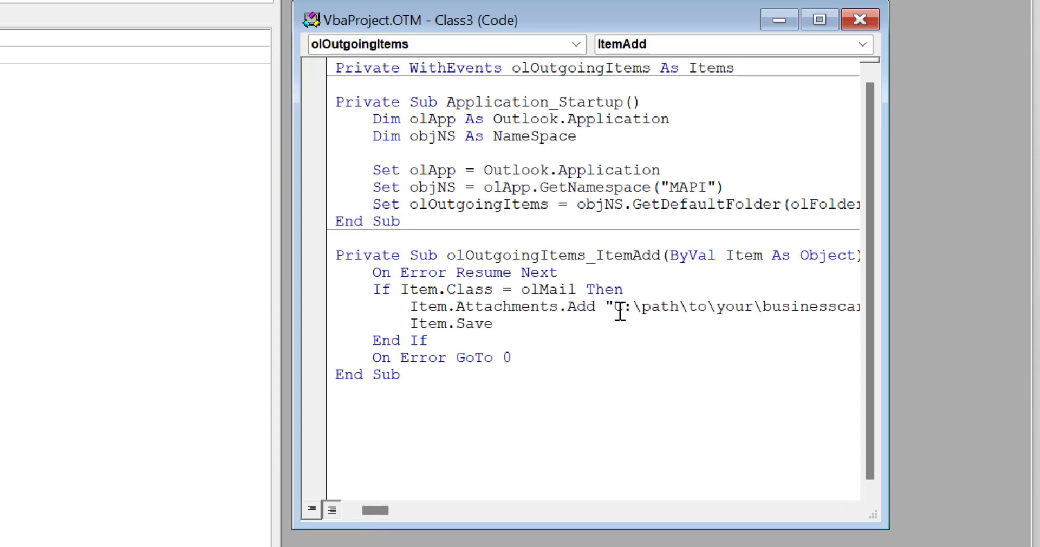
{"action": "left_click_drag", "start_coordinate": [616, 307], "coordinate": [819, 307]}
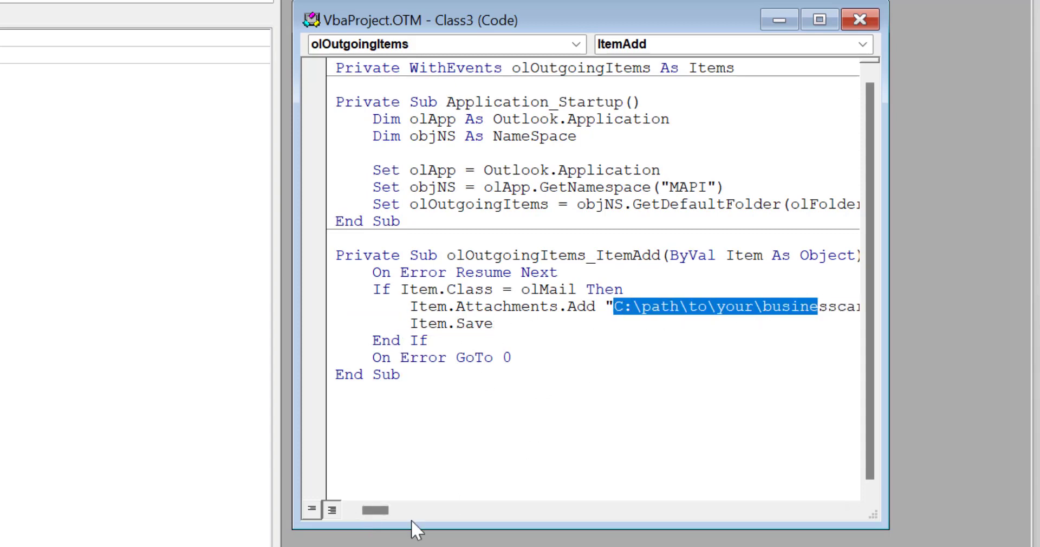
{"action": "mouse_move", "coordinate": [382, 515]}
{"action": "left_mouse_down"}
{"action": "mouse_move", "coordinate": [396, 515]}
{"action": "mouse_move", "coordinate": [382, 513]}
{"action": "left_mouse_up"}
{"action": "left_click", "coordinate": [497, 424]}
{"action": "left_click_drag", "start_coordinate": [428, 307], "coordinate": [725, 307]}
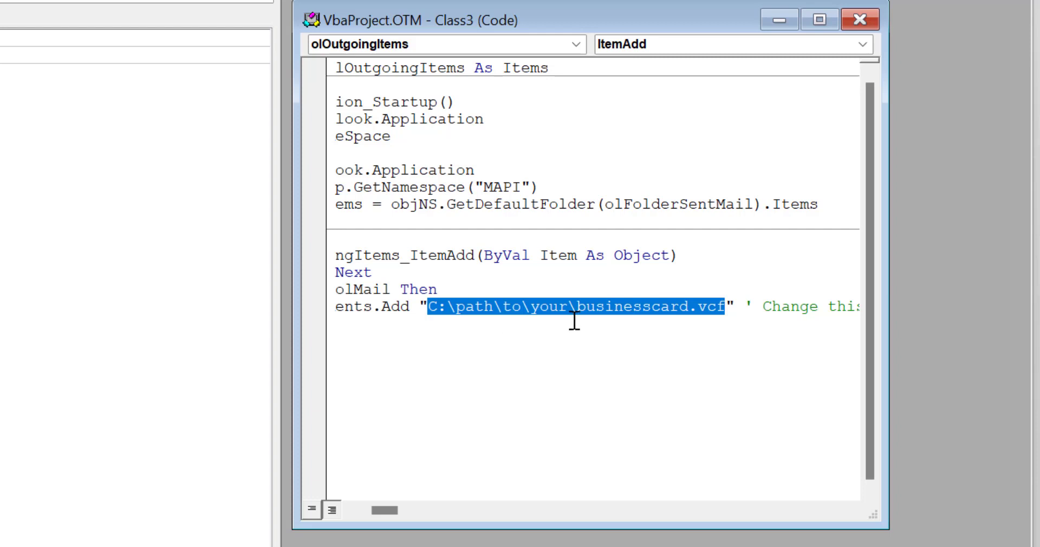
Switch to the Desktop, open the properties of the saved vCard file and display its Security information with the full object name.
{"action": "left_click", "coordinate": [550, 61]}
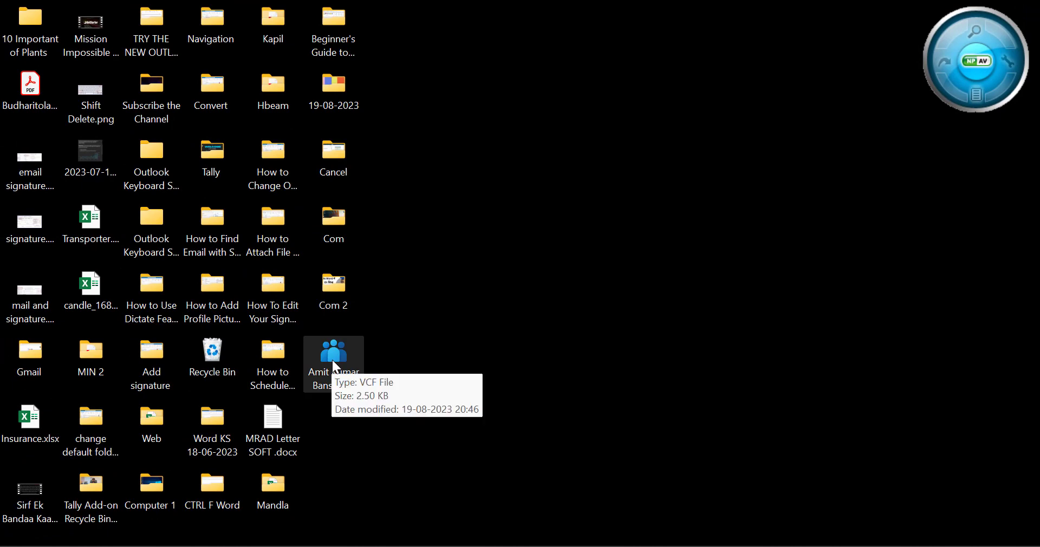
{"action": "right_click", "coordinate": [332, 360]}
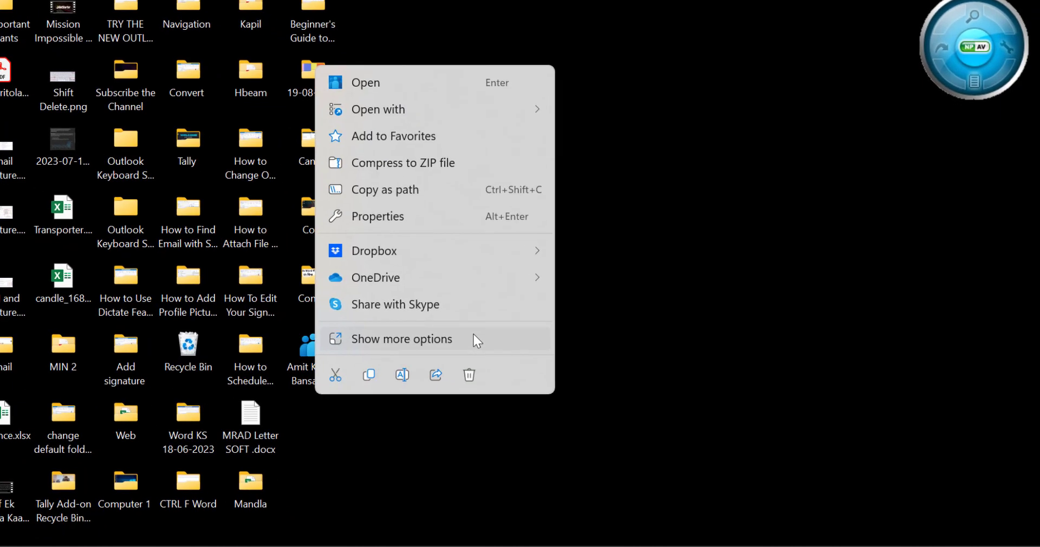
{"action": "left_click", "coordinate": [473, 335]}
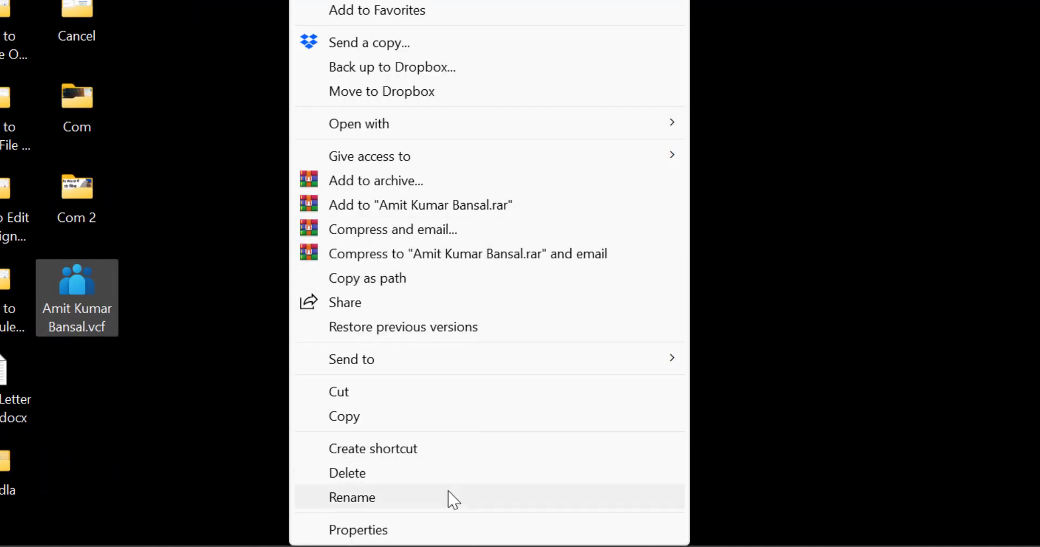
{"action": "left_click", "coordinate": [378, 534]}
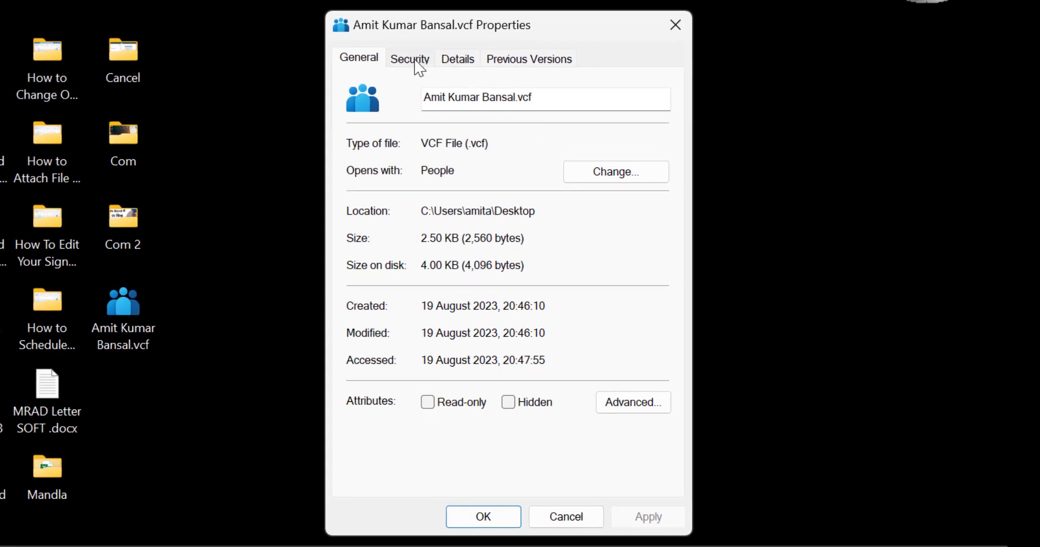
{"action": "left_click_drag", "start_coordinate": [442, 23], "coordinate": [396, 9]}
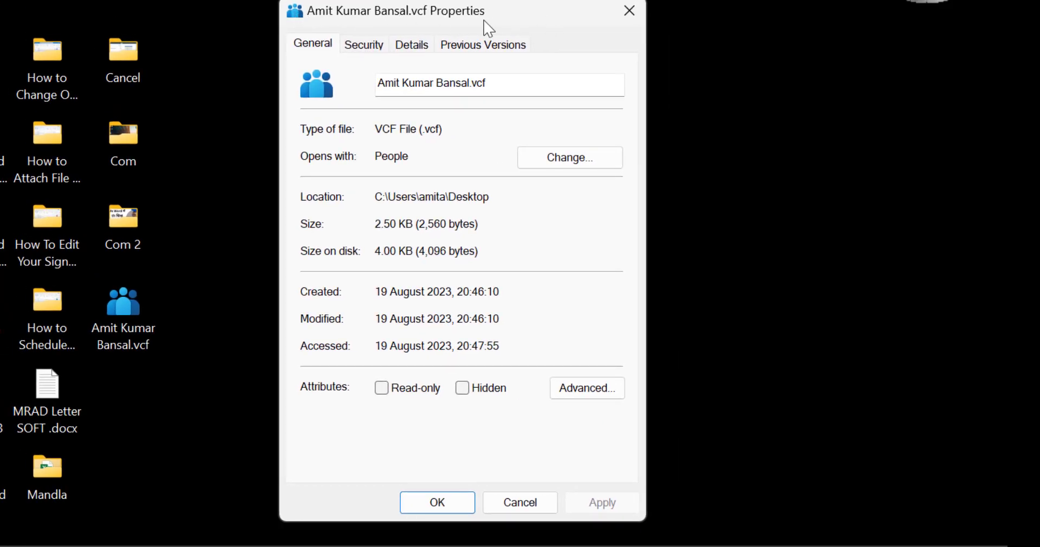
{"action": "left_click", "coordinate": [366, 46]}
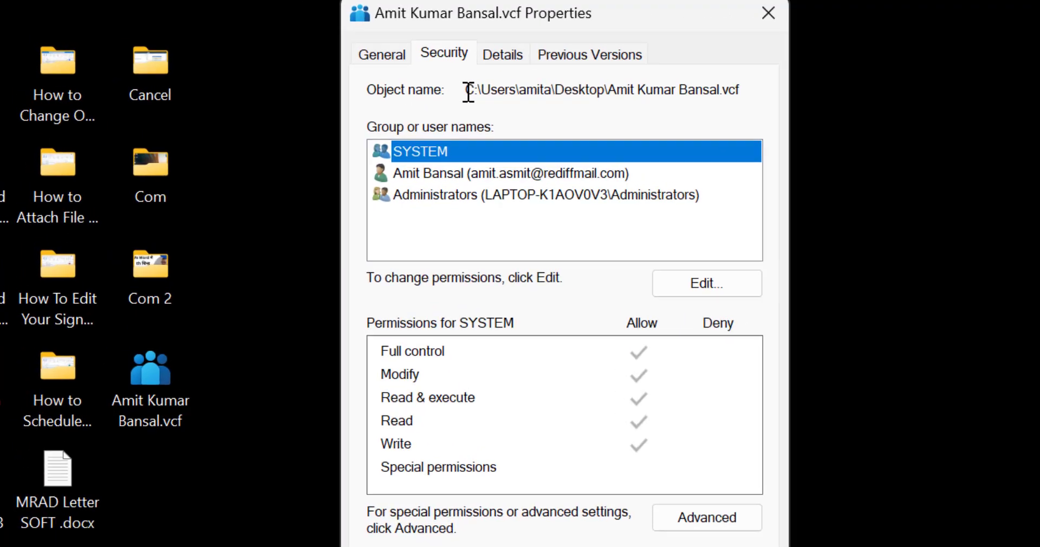
Copy the vCard file's full object path and replace the selected placeholder path in the VBA code with it.
{"action": "left_click_drag", "start_coordinate": [382, 74], "coordinate": [615, 74]}
{"action": "key", "text": "ctrl+c"}
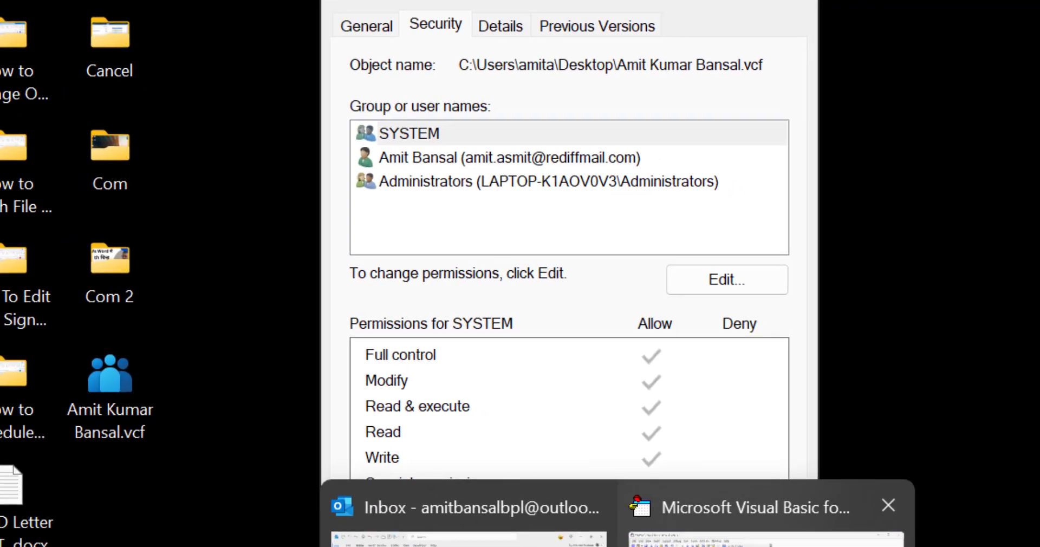
{"action": "left_click", "coordinate": [827, 542]}
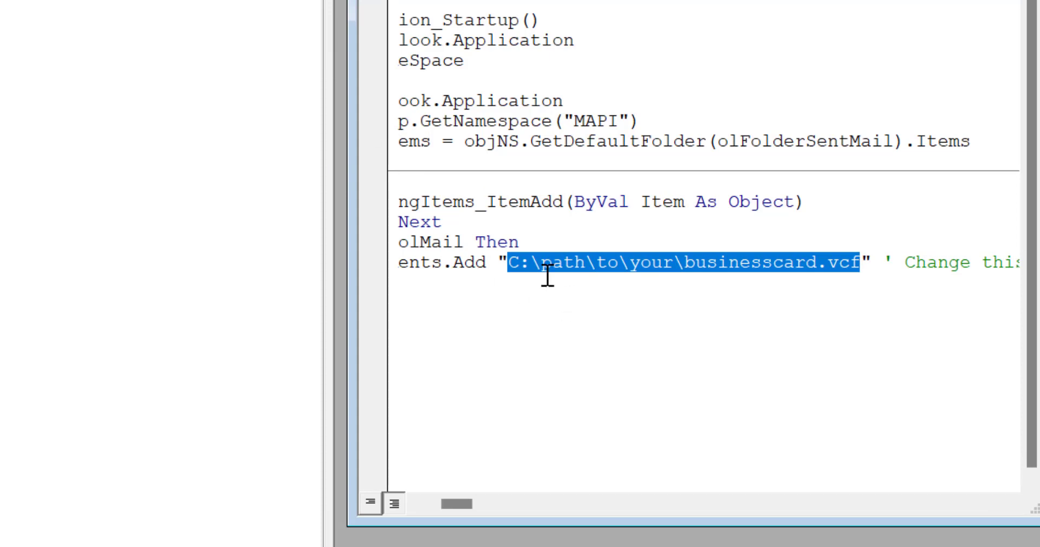
{"action": "key", "text": "ctrl+v"}
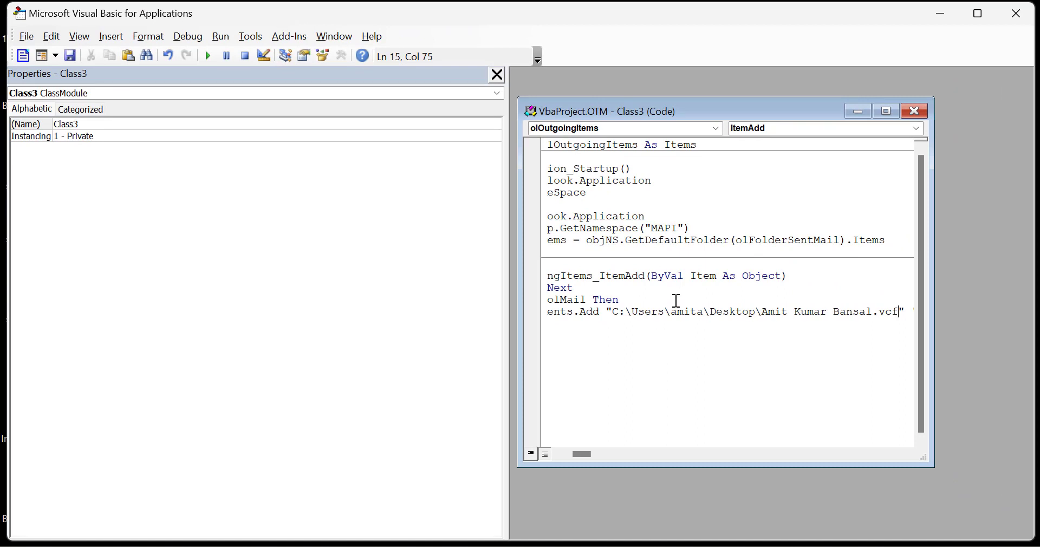
Return from the VBA editor to the Outlook mail window and start a new email.
{"action": "key", "text": "alt+F11"}
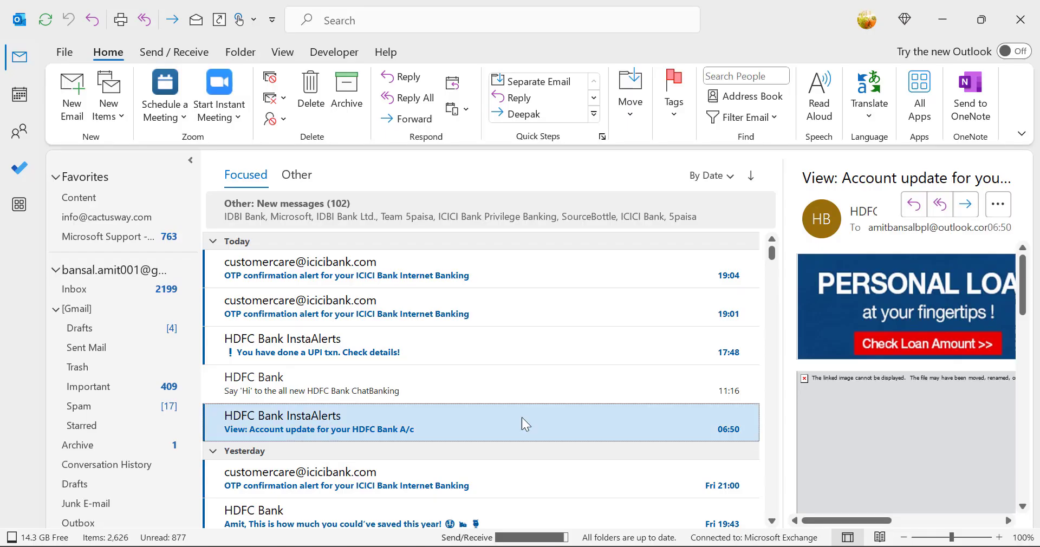
{"action": "left_click", "coordinate": [72, 103]}
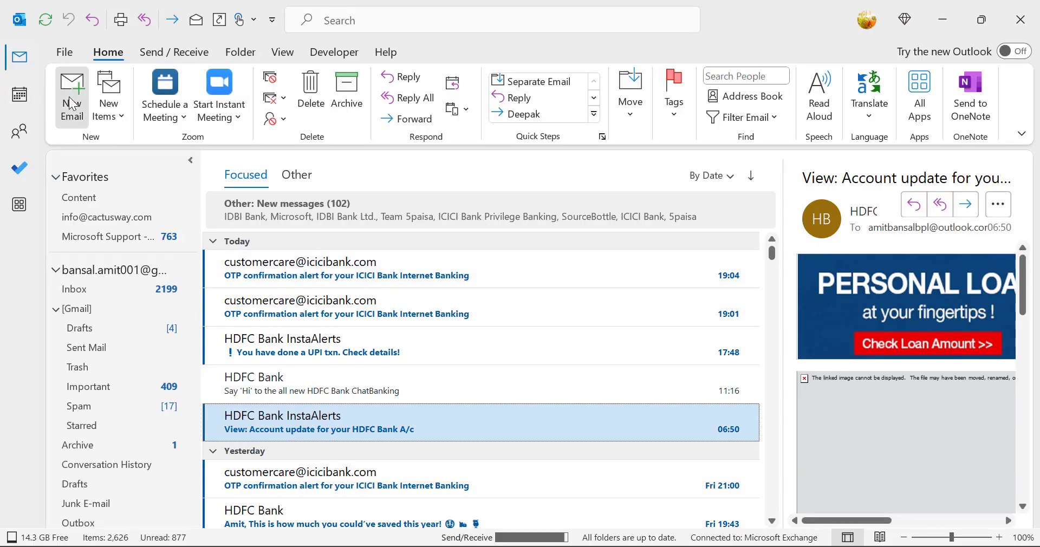